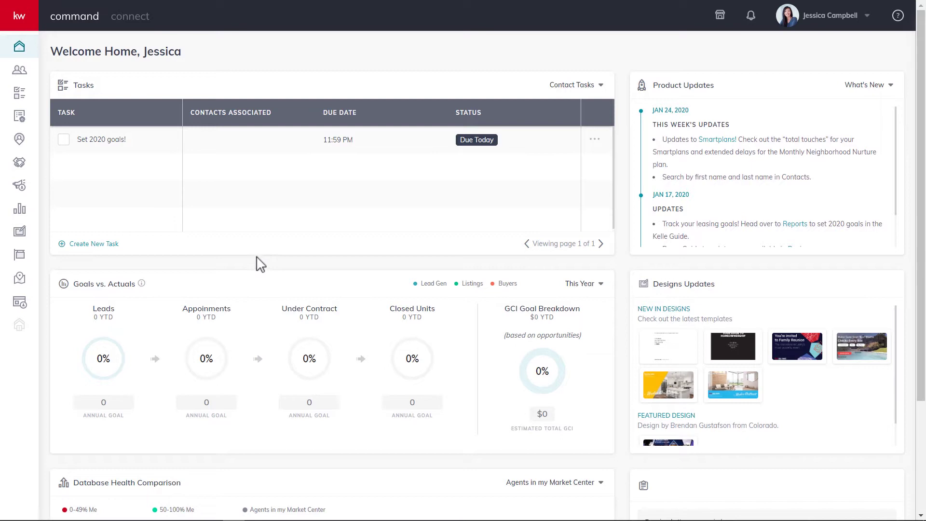
From Reports, open the Goals tab and start the Kelle Goal Setting guide.
left_click(20, 211)
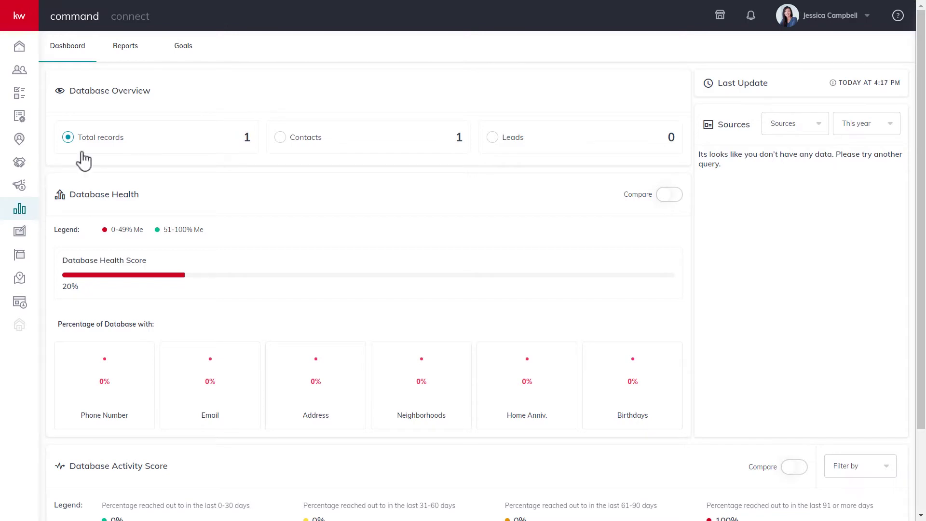
left_click(183, 47)
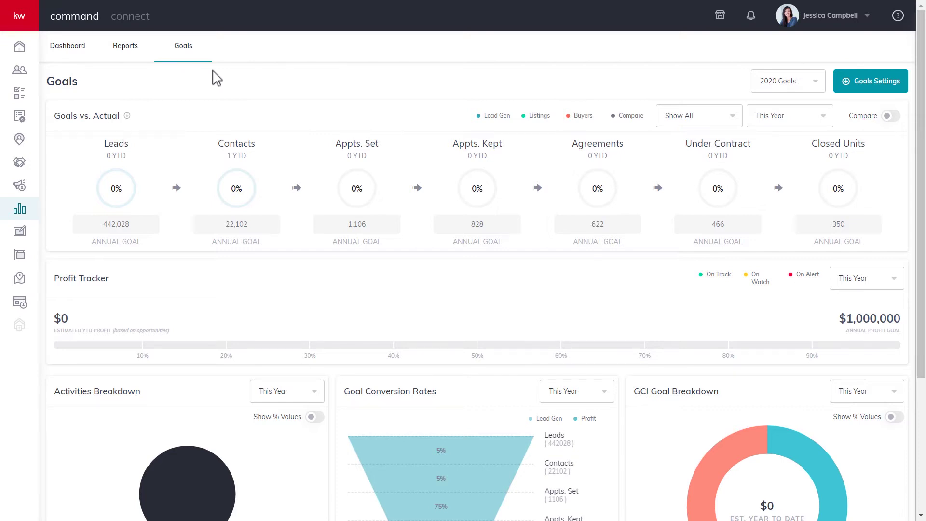
left_click(866, 98)
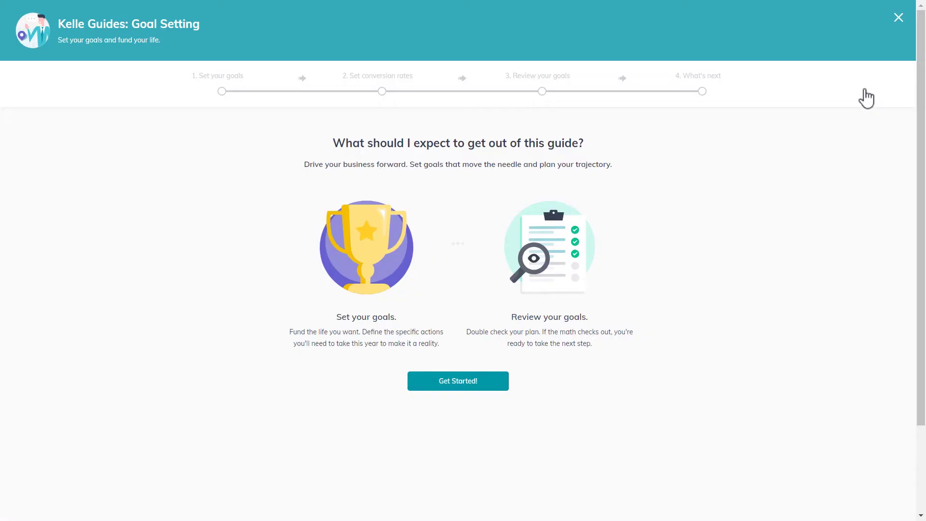
left_click(498, 387)
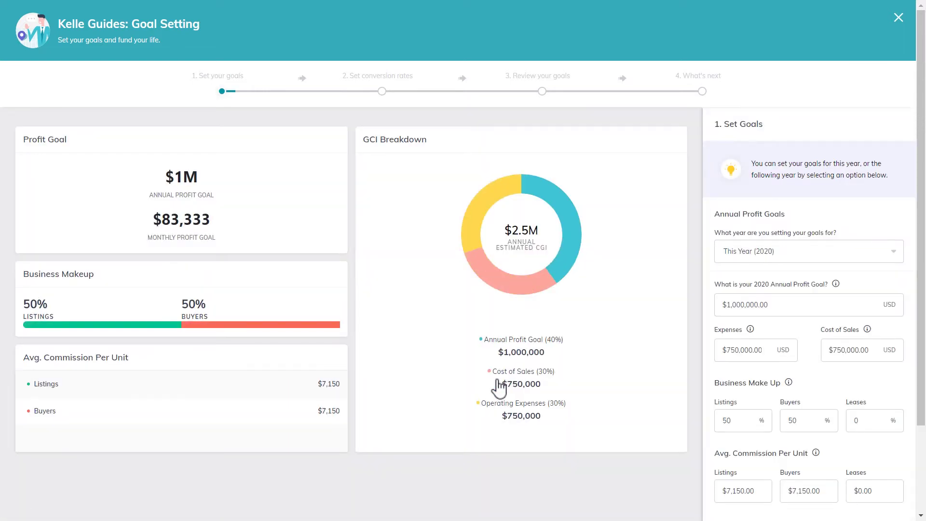
Select 2020 as the goal year and save the $1,000,000 profit goals.
left_click(730, 256)
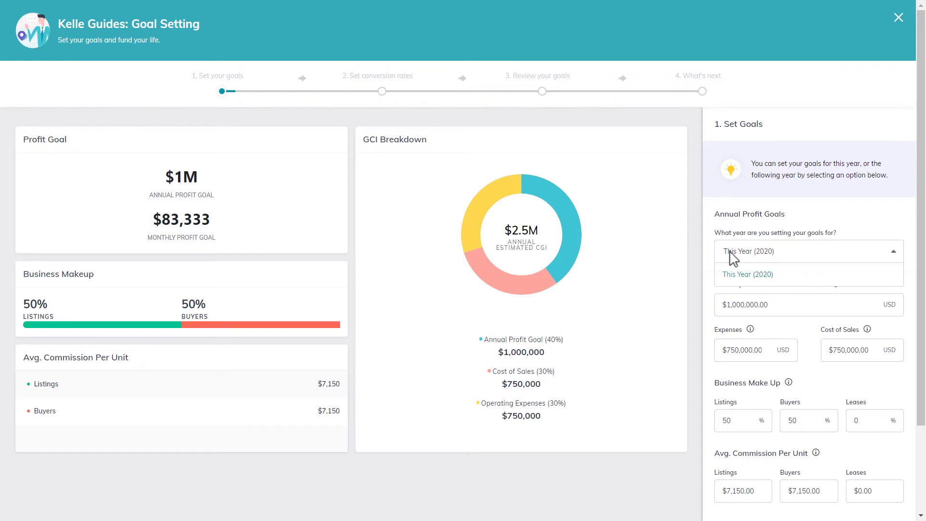
left_click(731, 257)
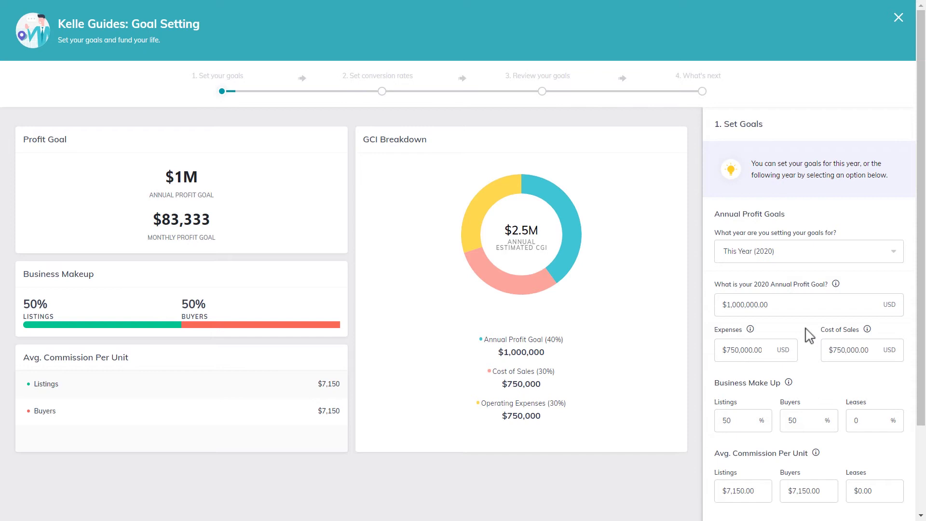
scroll(893, 424, "down", 2)
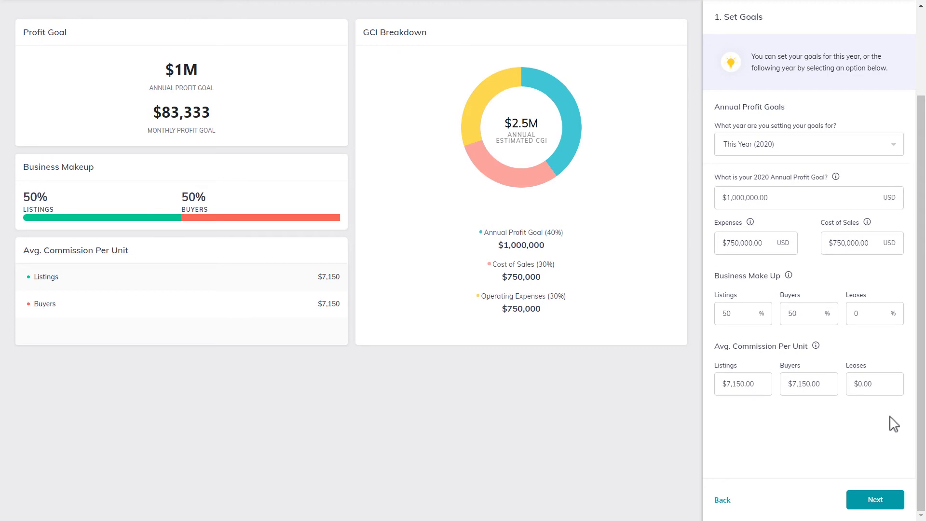
left_click(874, 507)
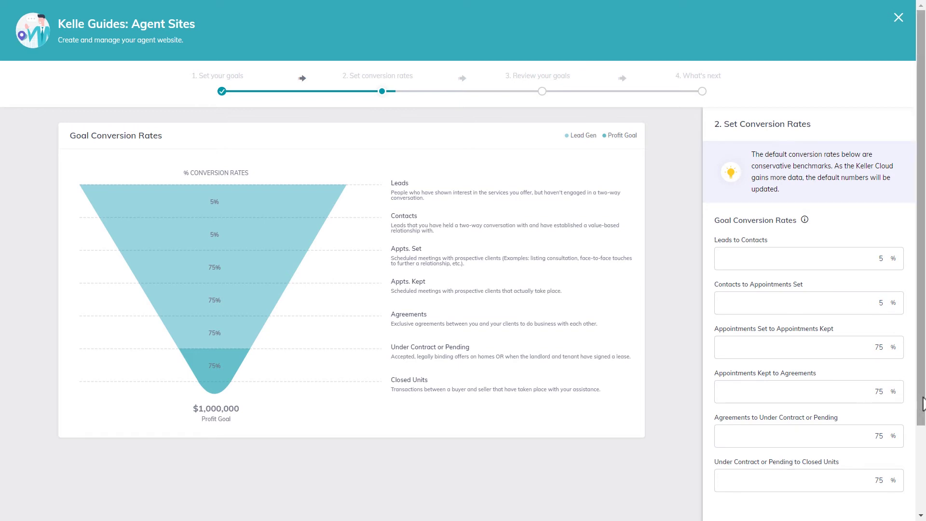
left_click_drag(921, 406, 918, 491)
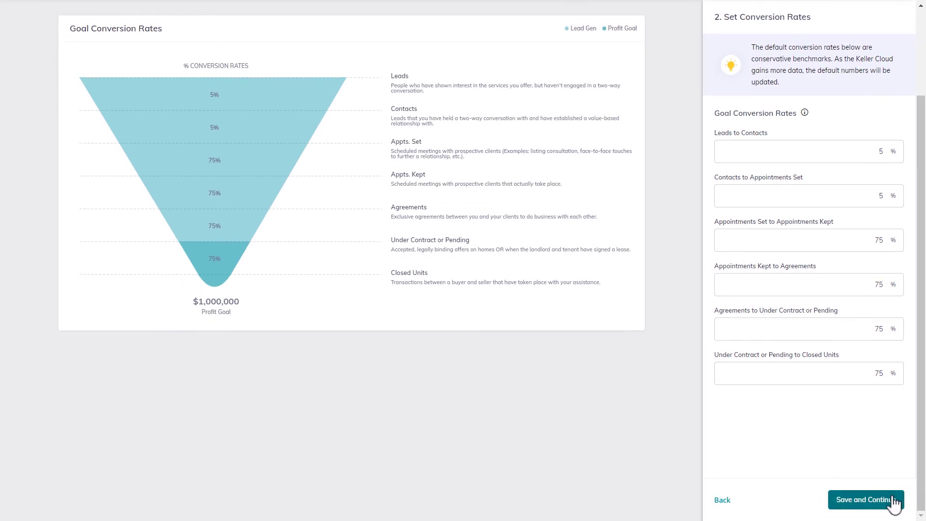
Save the default 5%, 5% and 75% conversion rates.
left_click(897, 501)
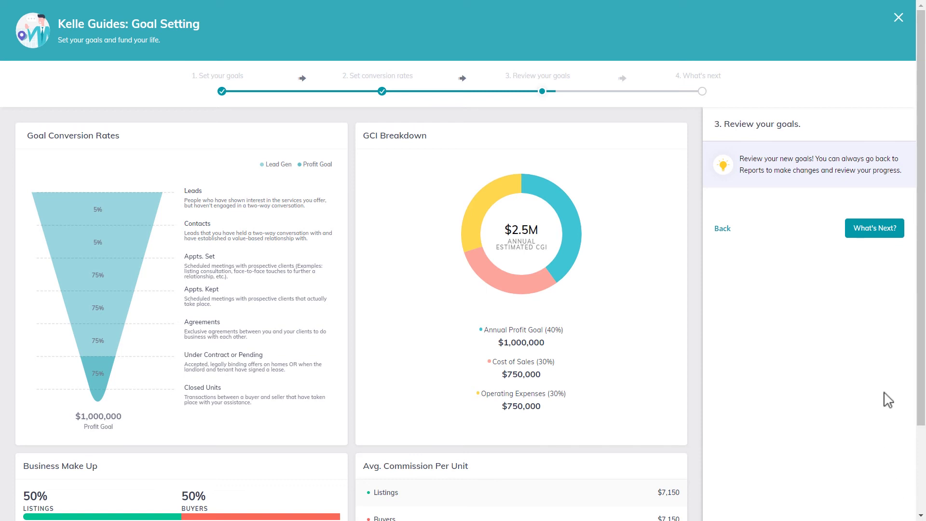
Move from the goals summary to the What's Next step.
left_click(867, 229)
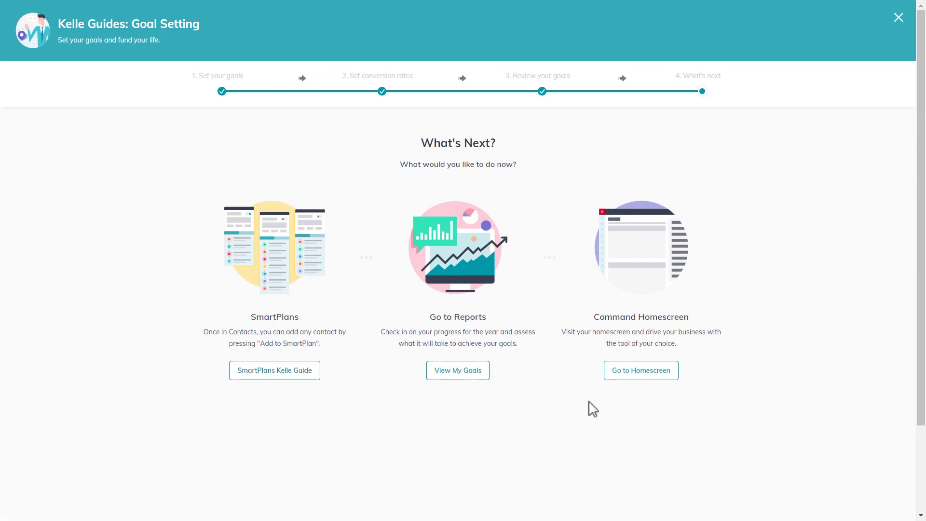
Close the Kelle Guides overlay to reveal the 2020 Goals report.
left_click(898, 21)
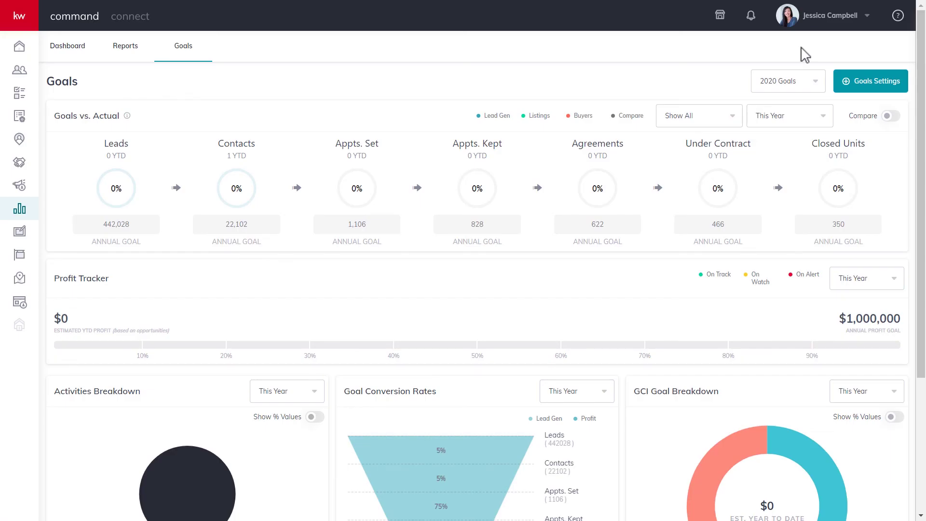
Open Keller Williams University articles from the Help & Information panel.
left_click(898, 16)
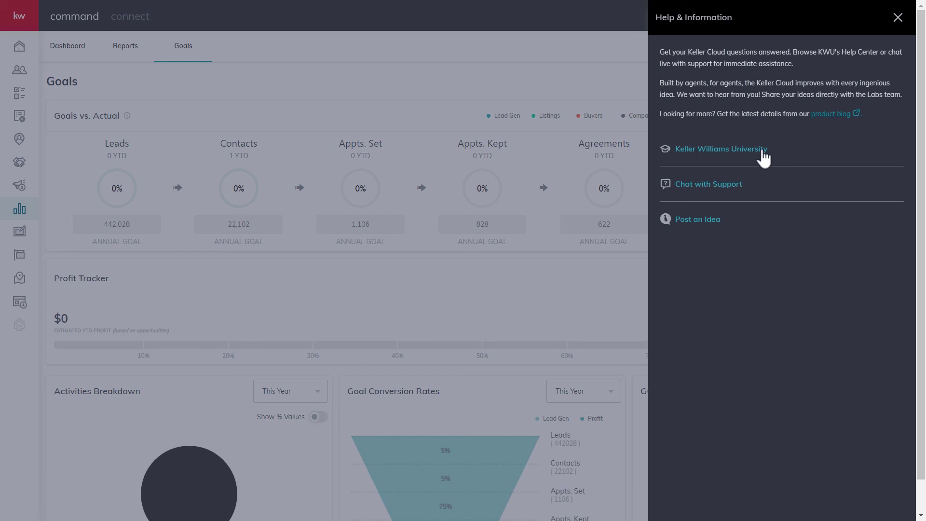
left_click(764, 153)
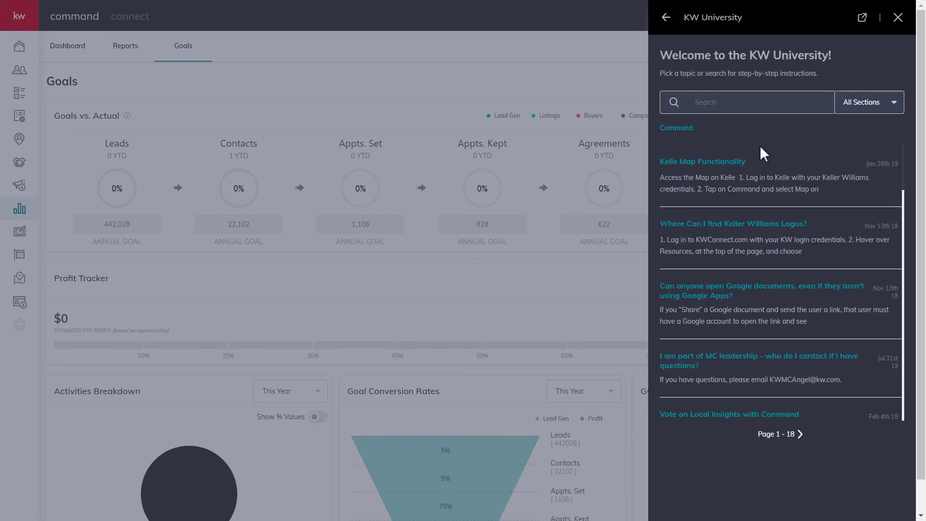